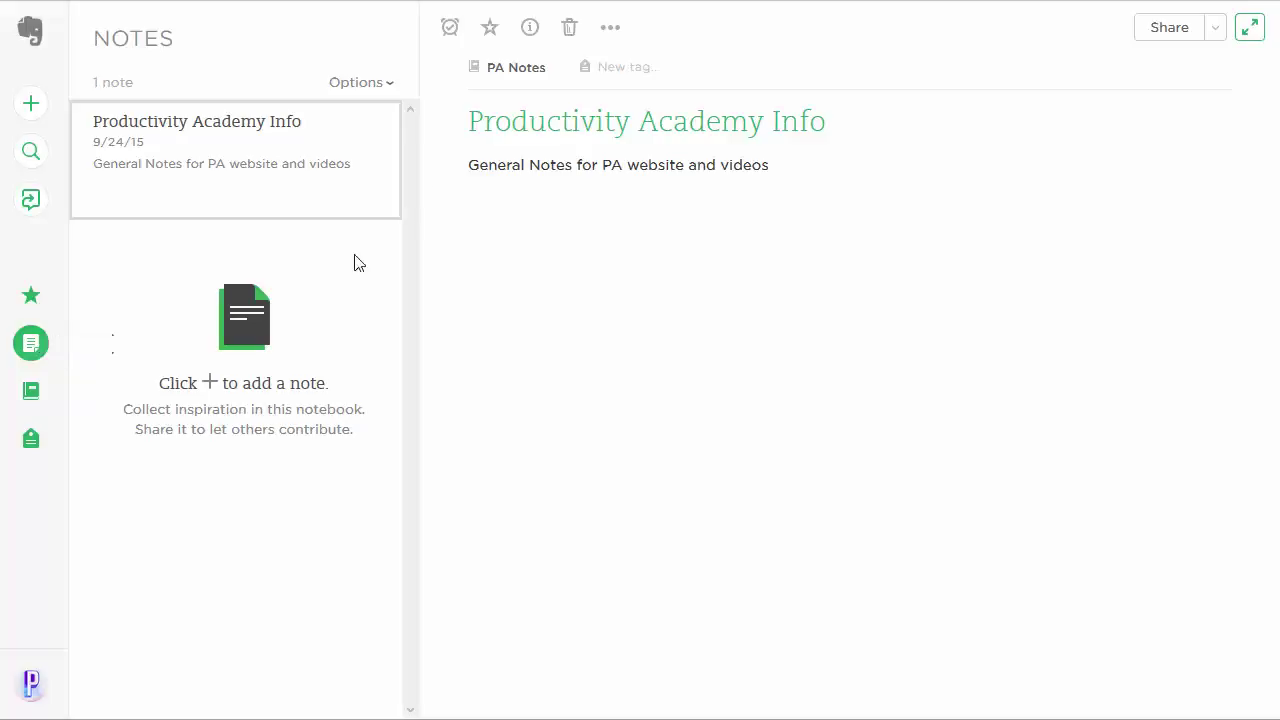
Step: Create a new notebook titled "Sub Notebook1"
{"action": "left_click", "coordinate": [28, 395]}
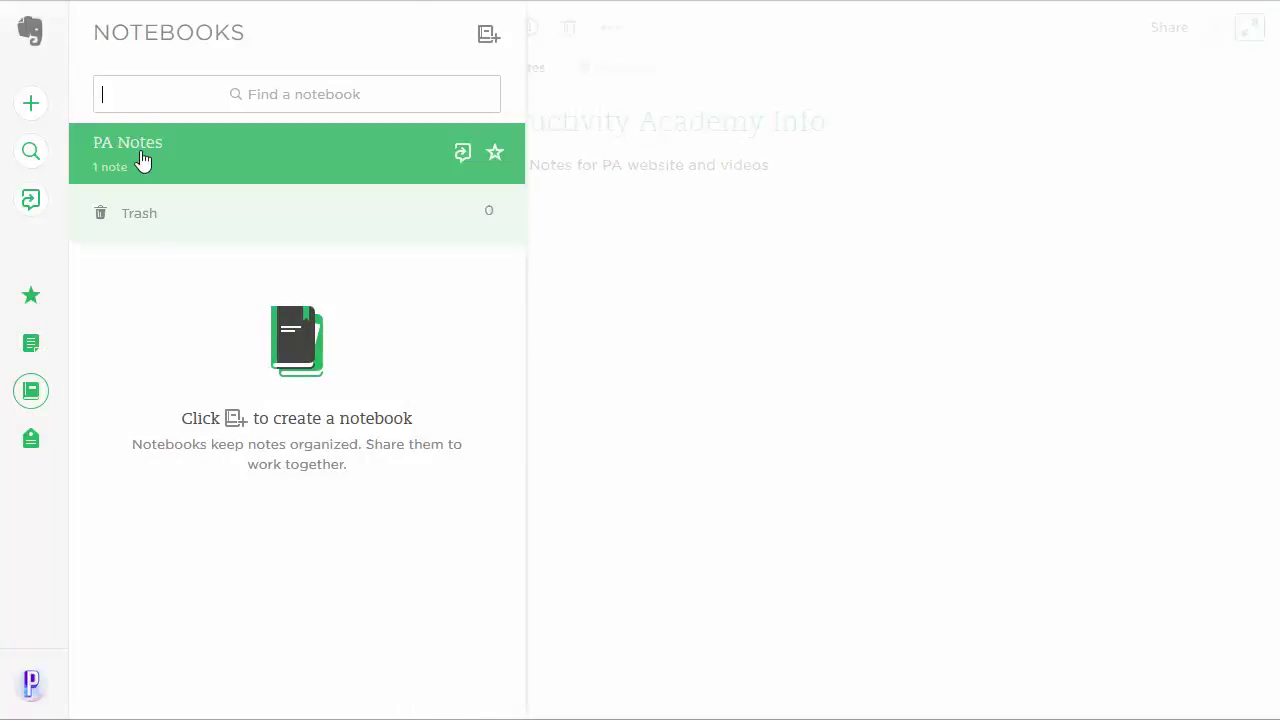
{"action": "left_click", "coordinate": [270, 152]}
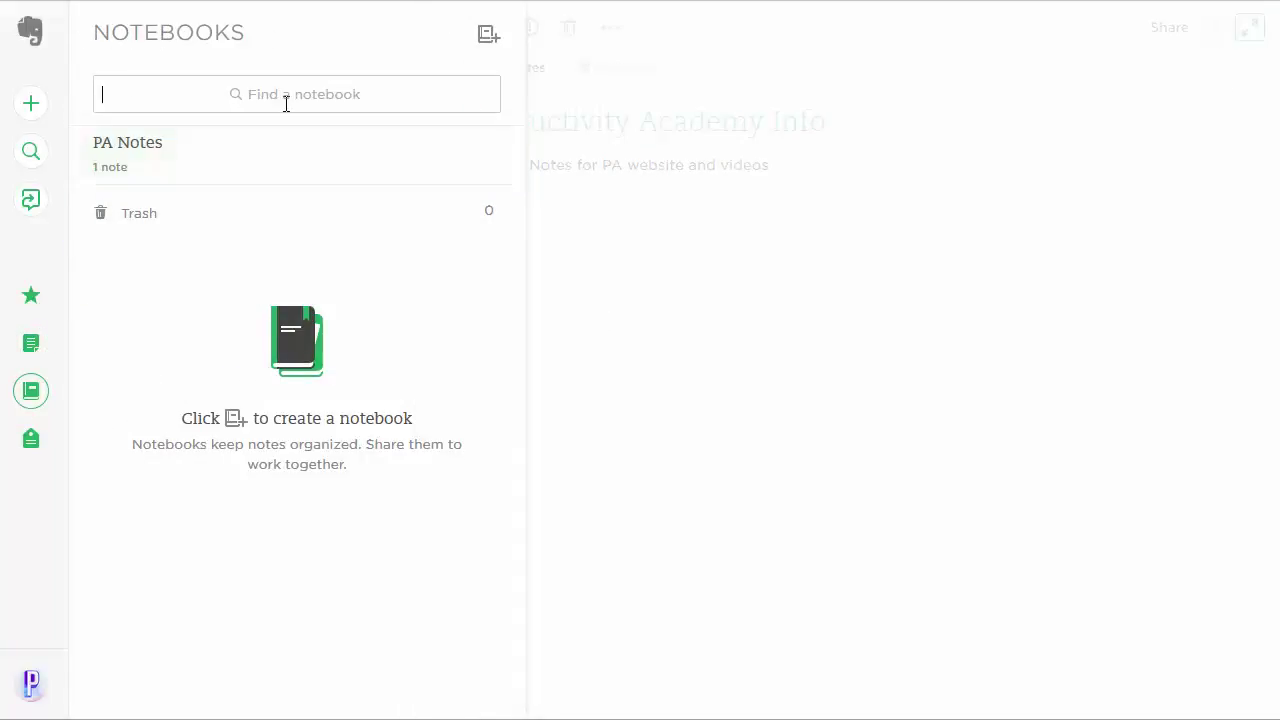
{"action": "left_click", "coordinate": [485, 38]}
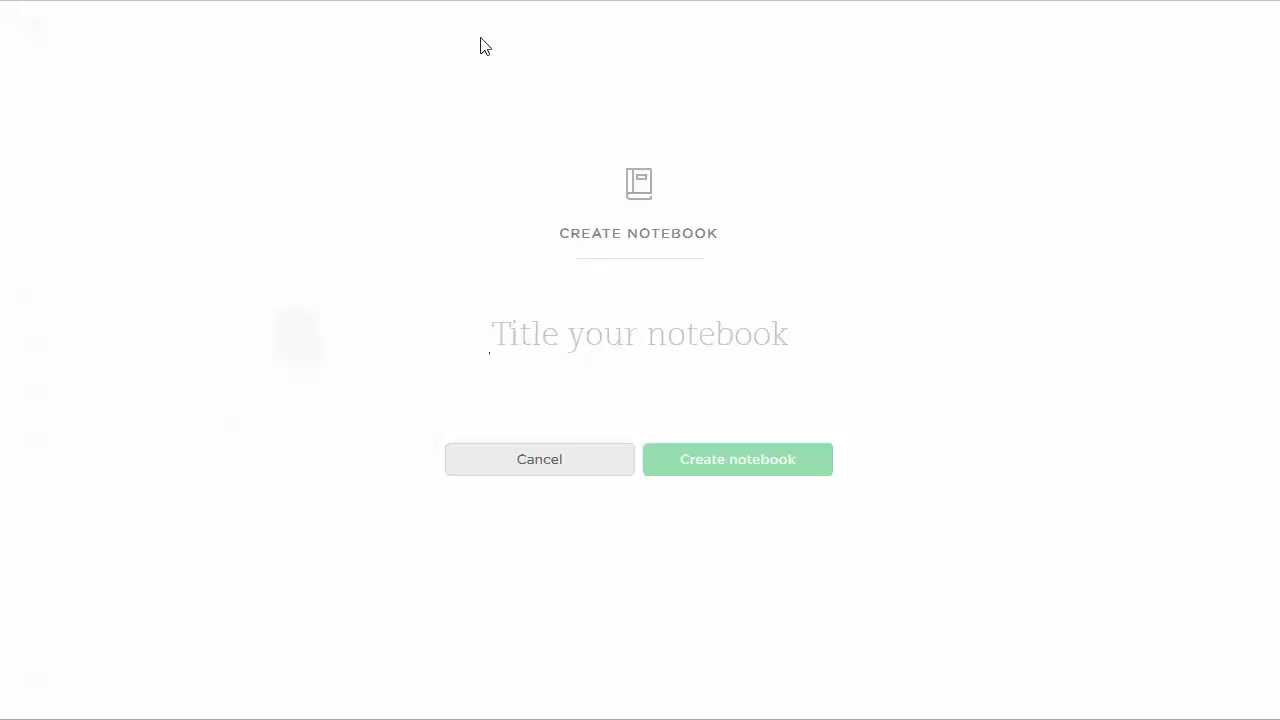
{"action": "type", "text": "Su"}
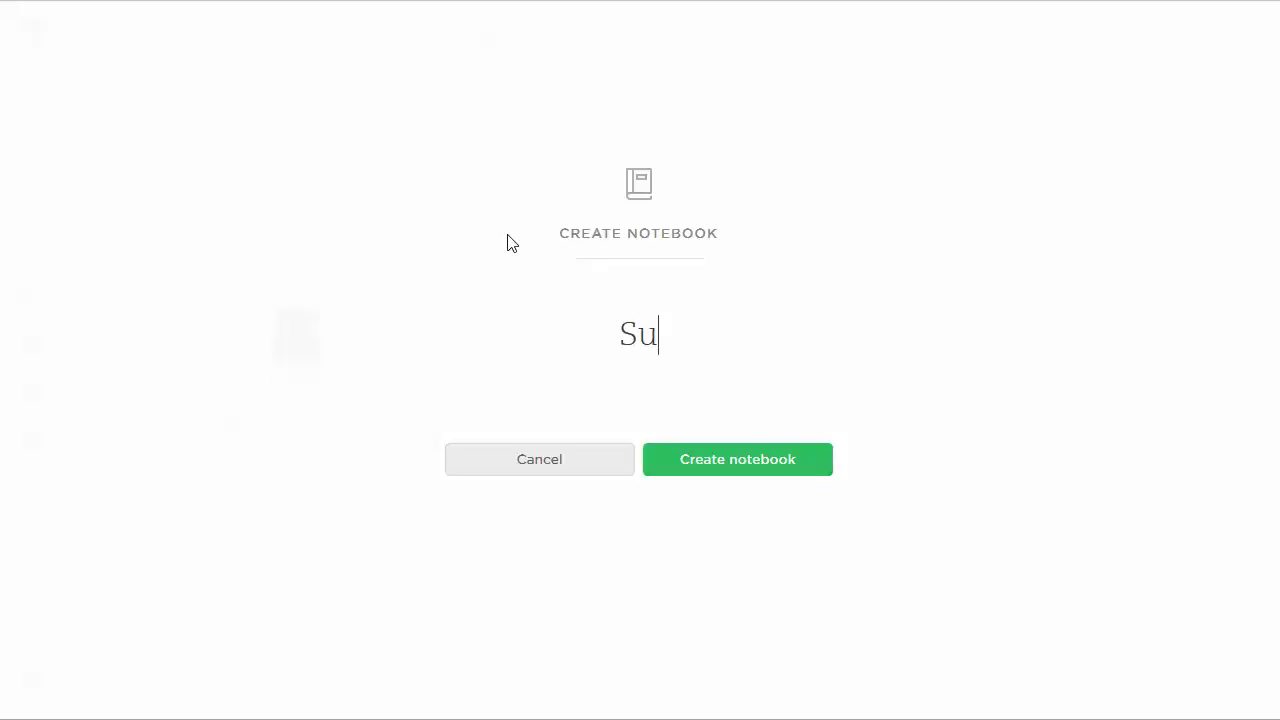
{"action": "type", "text": "b Notebook1"}
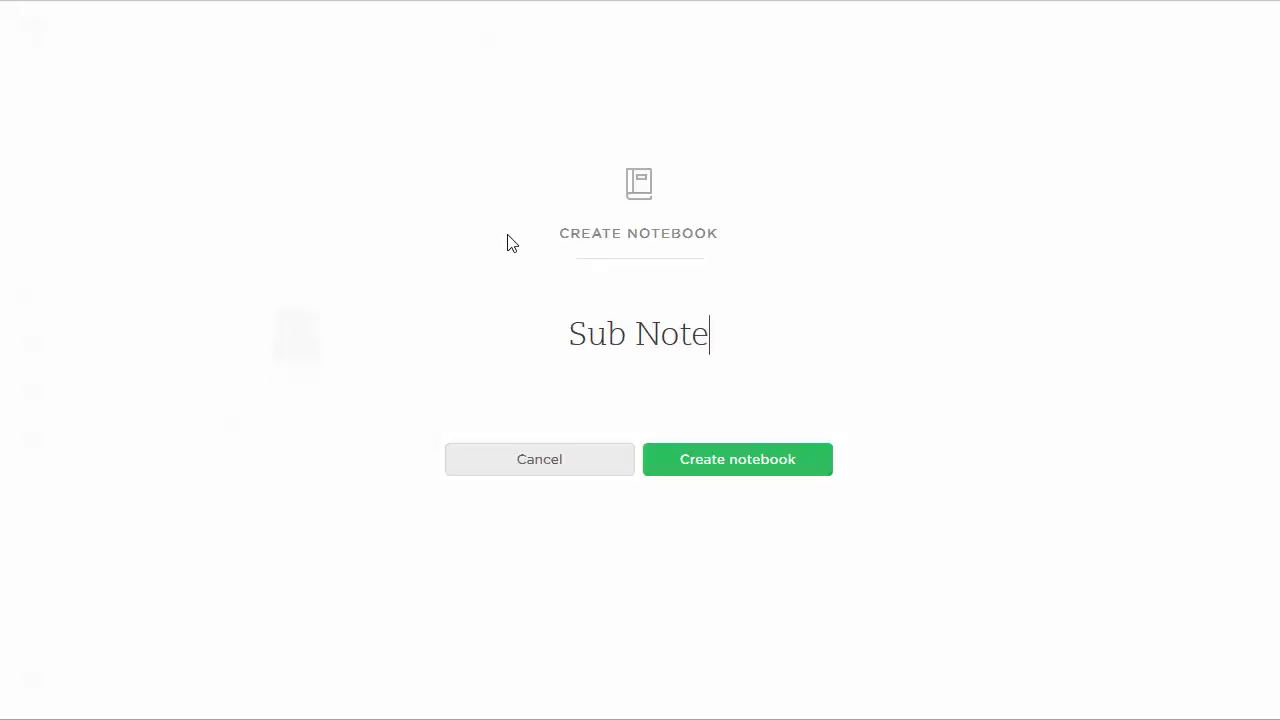
{"action": "left_click", "coordinate": [730, 466]}
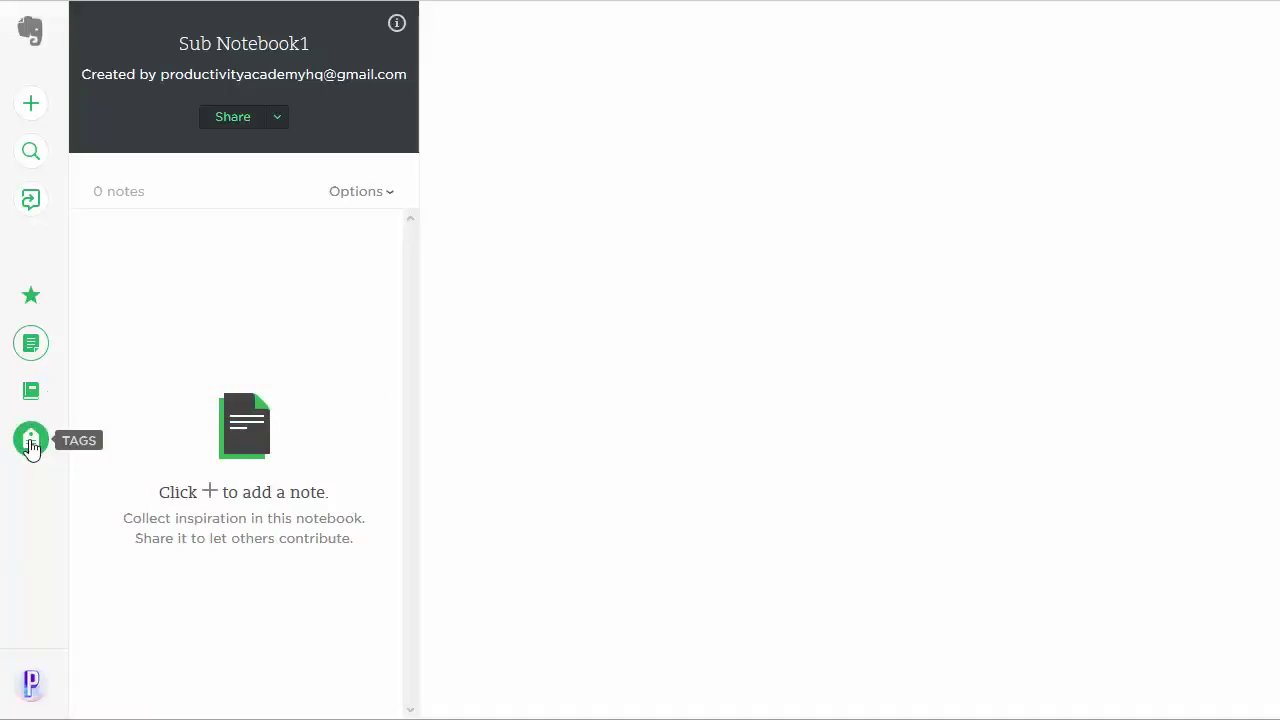
Step: Start a new note and assign it to PA Notes, then back to Sub Notebook1
{"action": "left_click", "coordinate": [30, 108]}
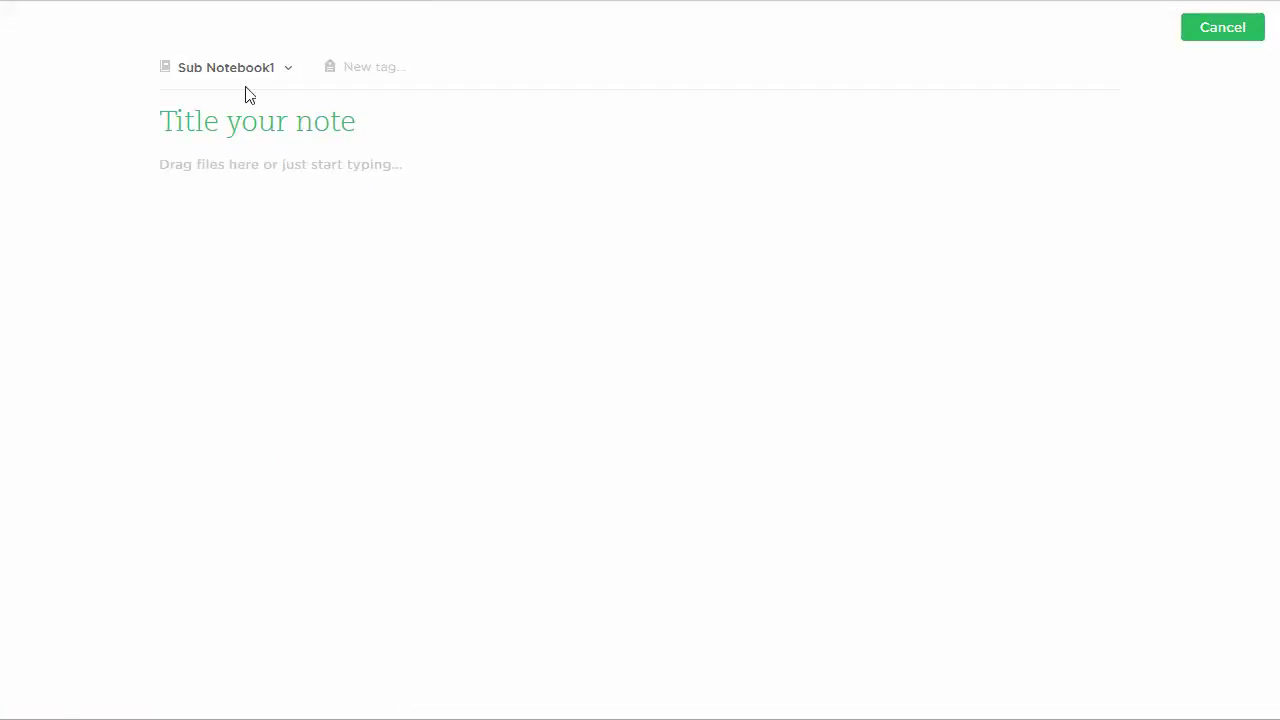
{"action": "left_click", "coordinate": [287, 68]}
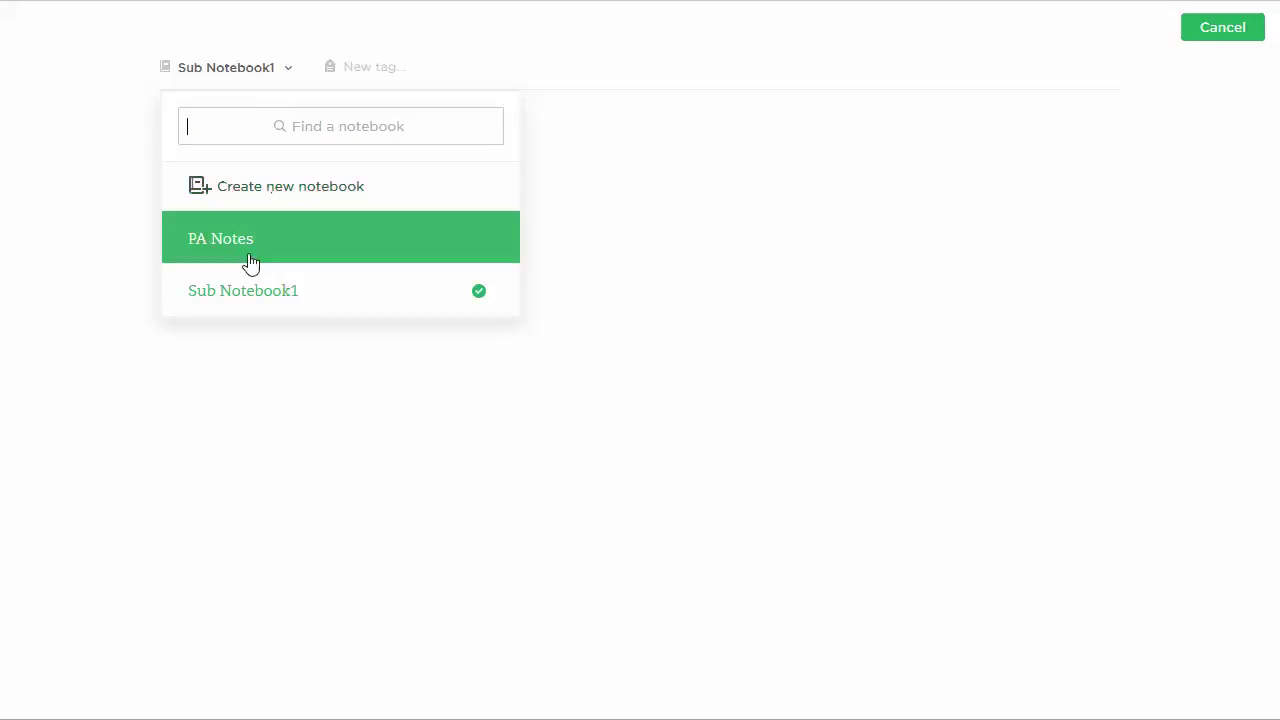
{"action": "left_click", "coordinate": [248, 248]}
{"action": "left_click", "coordinate": [248, 70]}
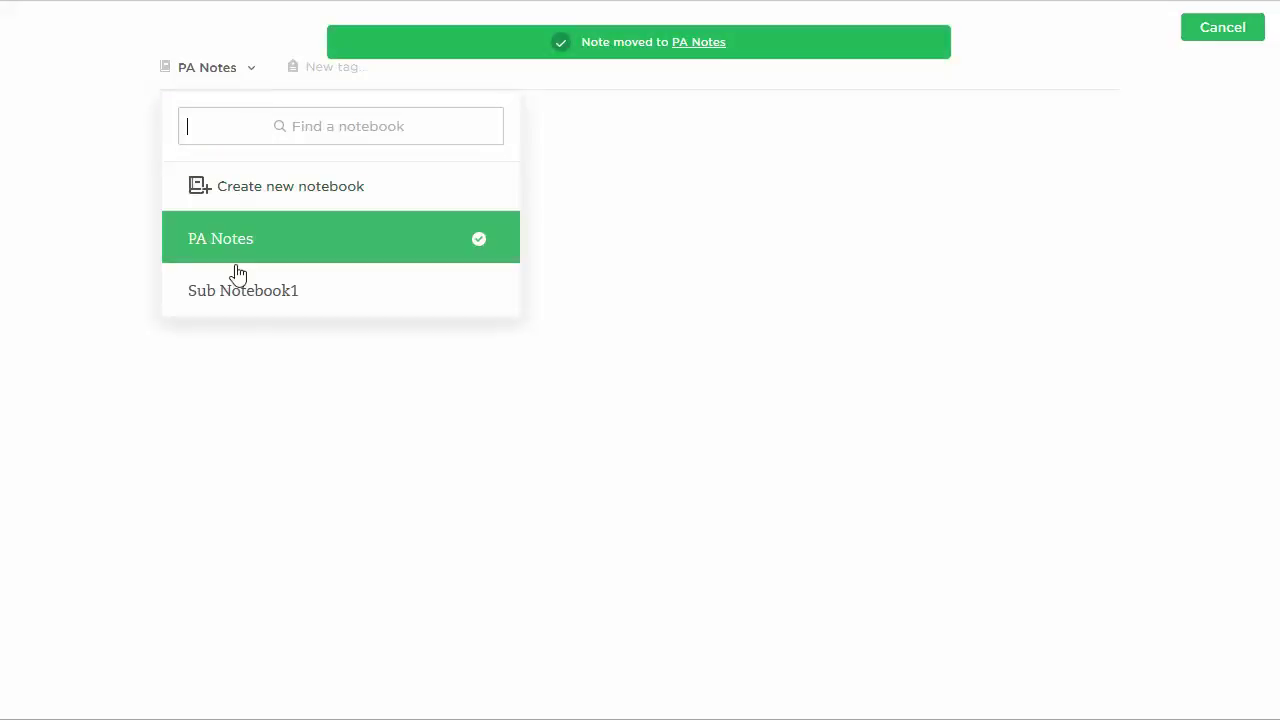
{"action": "left_click", "coordinate": [240, 290]}
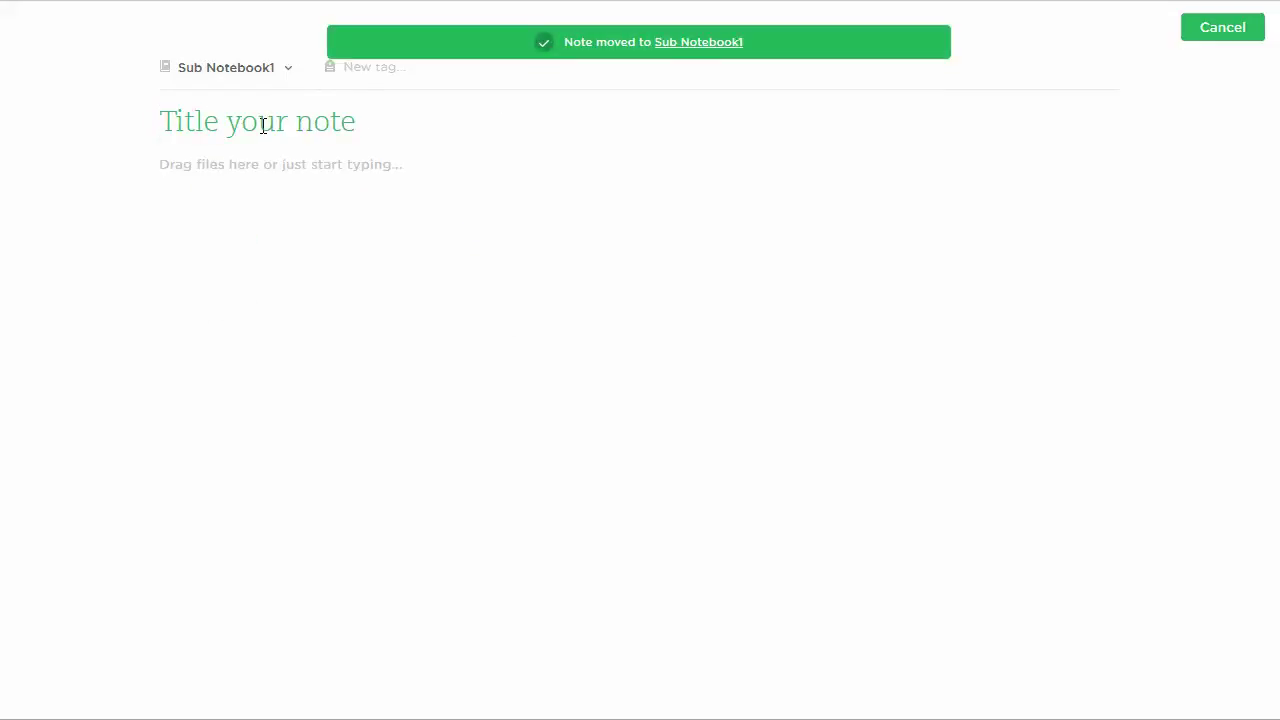
Step: Title the new note "Test Note"
{"action": "type", "text": "Test "}
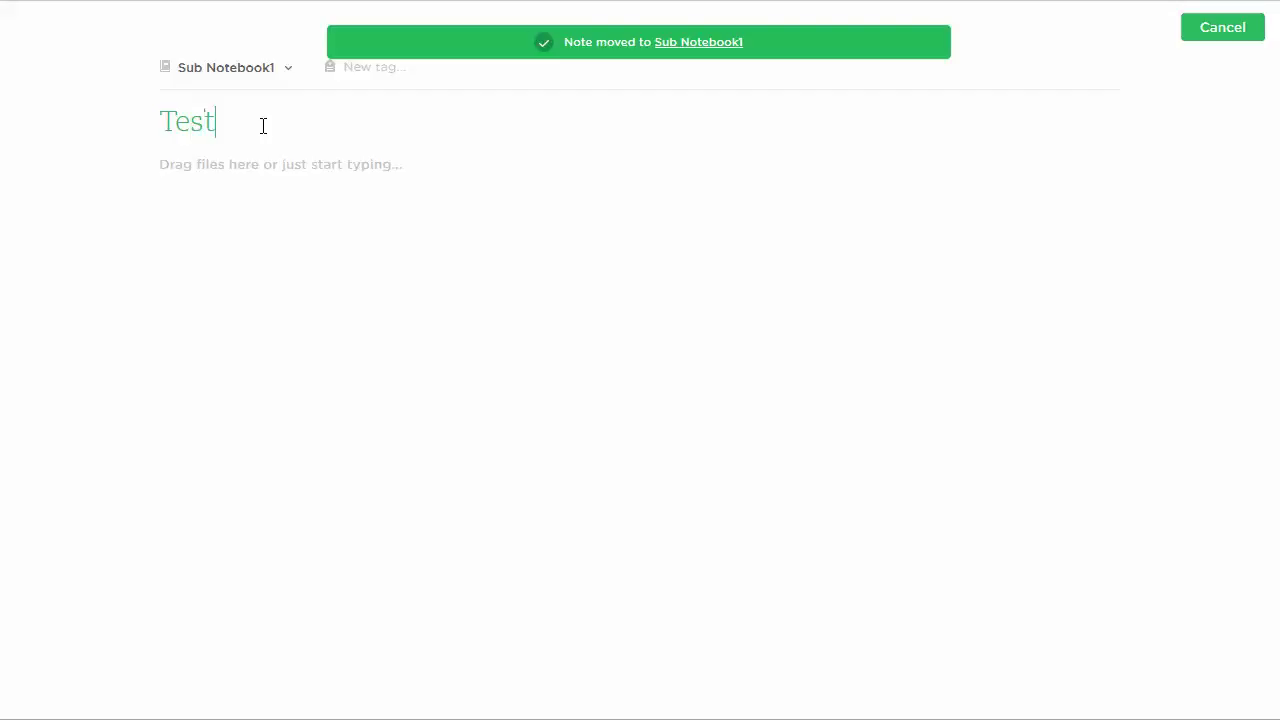
{"action": "type", "text": "NOte"}
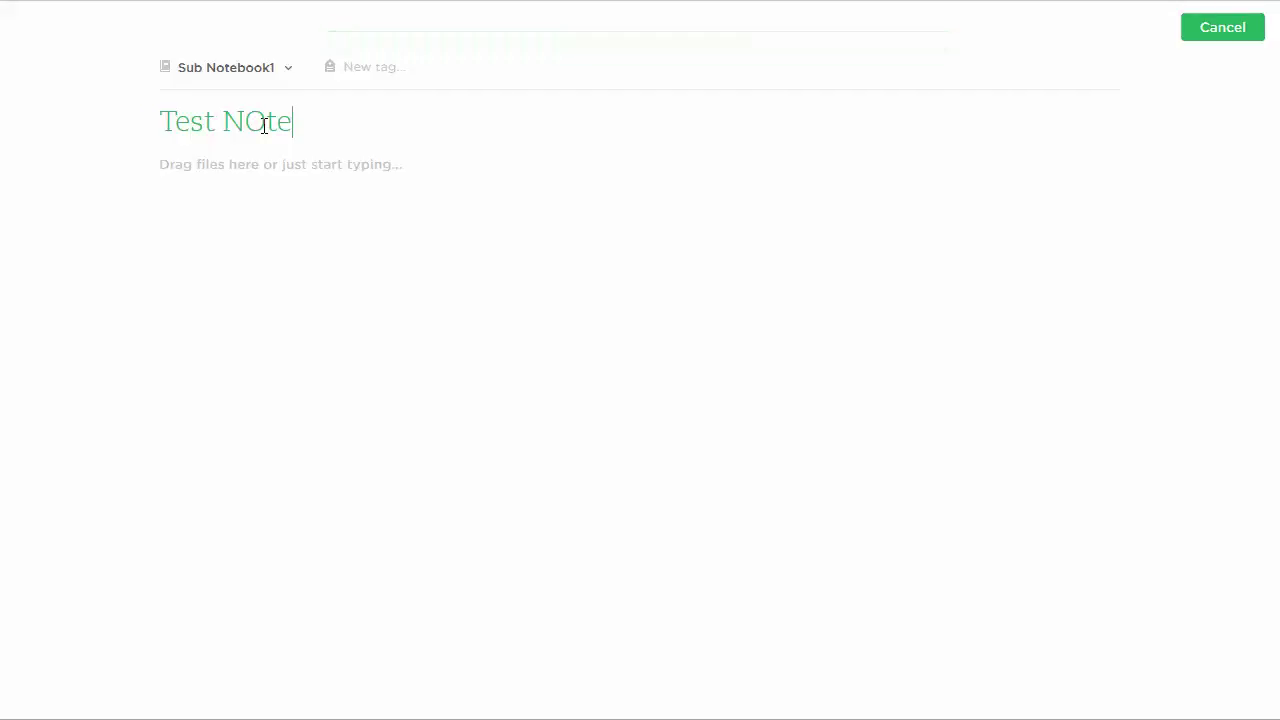
{"action": "key", "text": "BackSpace"}
{"action": "key", "text": "BackSpace"}
{"action": "key", "text": "BackSpace"}
{"action": "type", "text": "ote"}
Step: Enter "This is my note" as the note's body text
{"action": "left_click", "coordinate": [278, 177]}
{"action": "type", "text": "This my"}
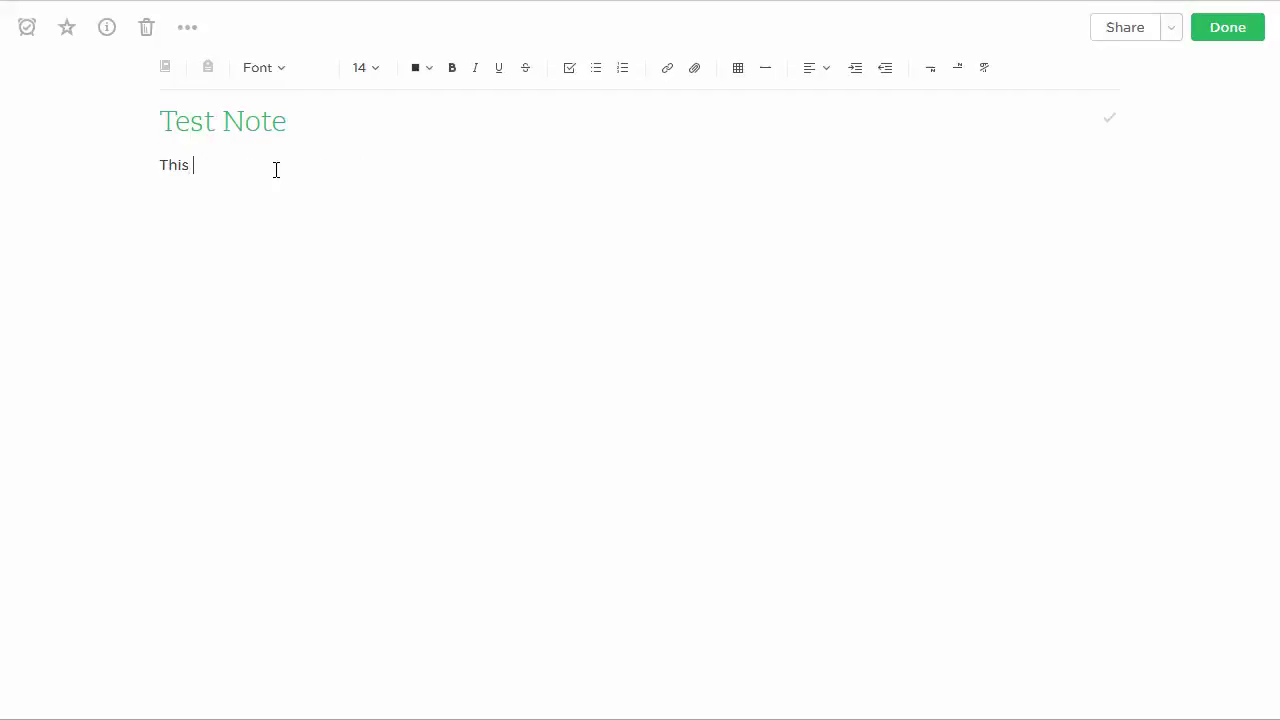
{"action": "key", "text": "BackSpace"}
{"action": "key", "text": "BackSpace"}
{"action": "type", "text": "is my note"}
Step: Add a checkbox list below the body text with the entries "item 1" and "item 2"
{"action": "key", "text": "Return"}
{"action": "left_click", "coordinate": [569, 70]}
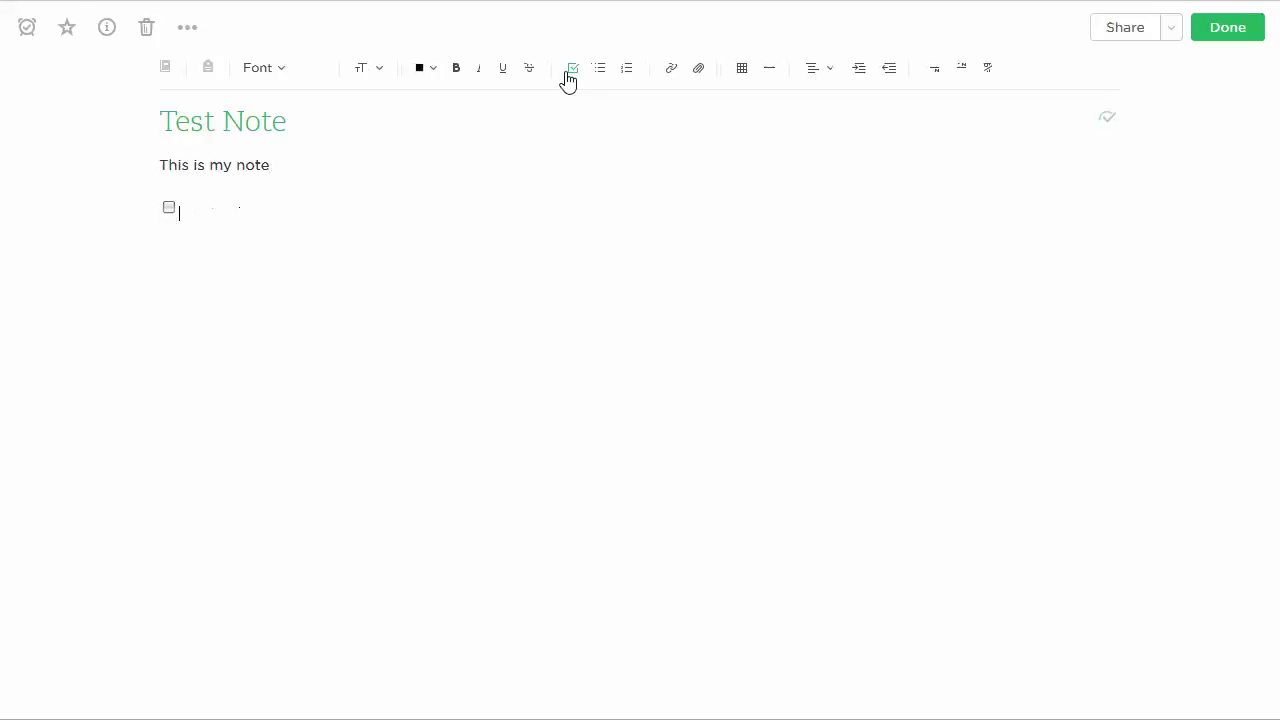
{"action": "type", "text": "it"}
{"action": "key", "text": "BackSpace"}
{"action": "key", "text": "BackSpace"}
{"action": "key", "text": "BackSpace"}
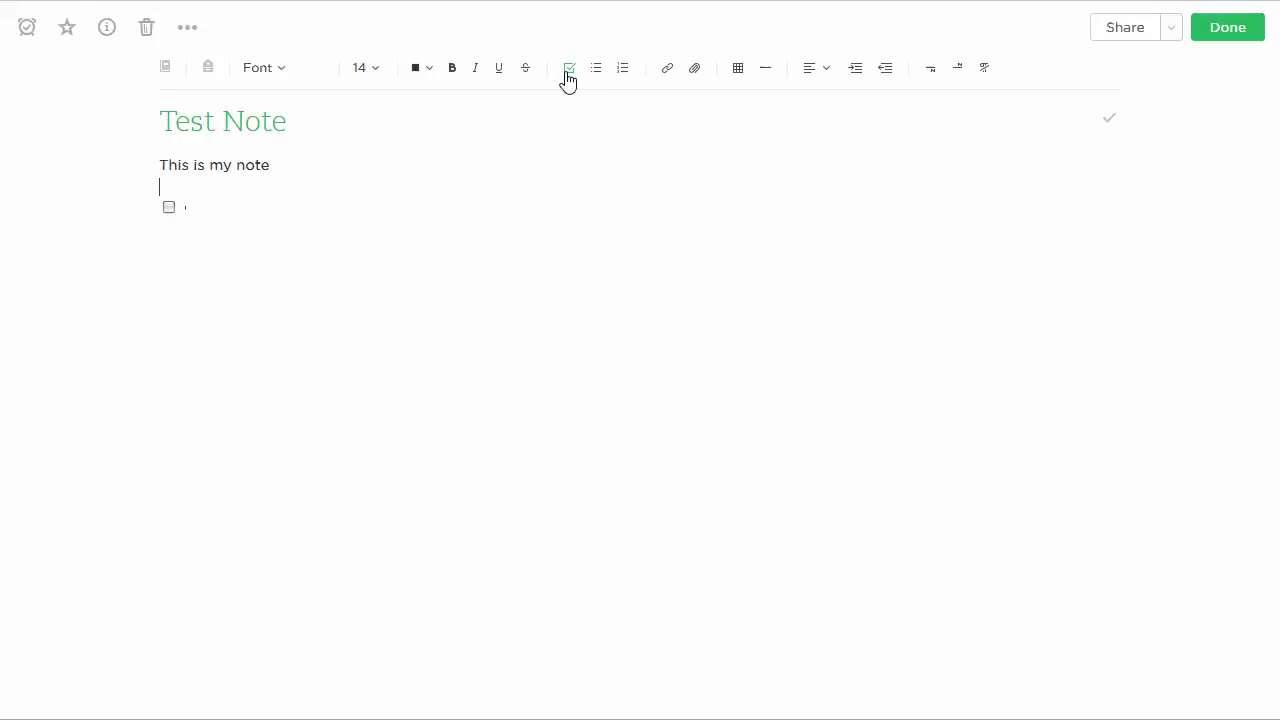
{"action": "type", "text": "ite"}
{"action": "key", "text": "BackSpace"}
{"action": "key", "text": "BackSpace"}
{"action": "key", "text": "BackSpace"}
{"action": "key", "text": "Down"}
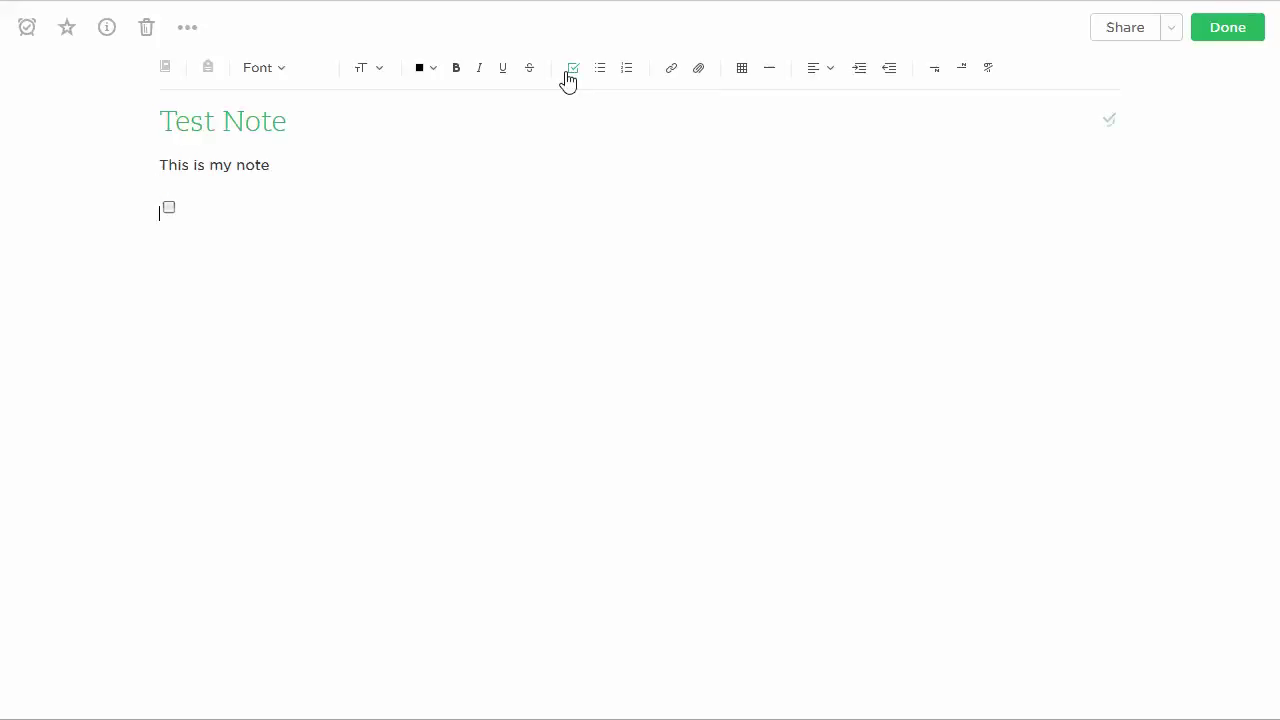
{"action": "type", "text": "item 1"}
{"action": "key", "text": "Return"}
{"action": "type", "text": "item 2"}
{"action": "key", "text": "Return"}
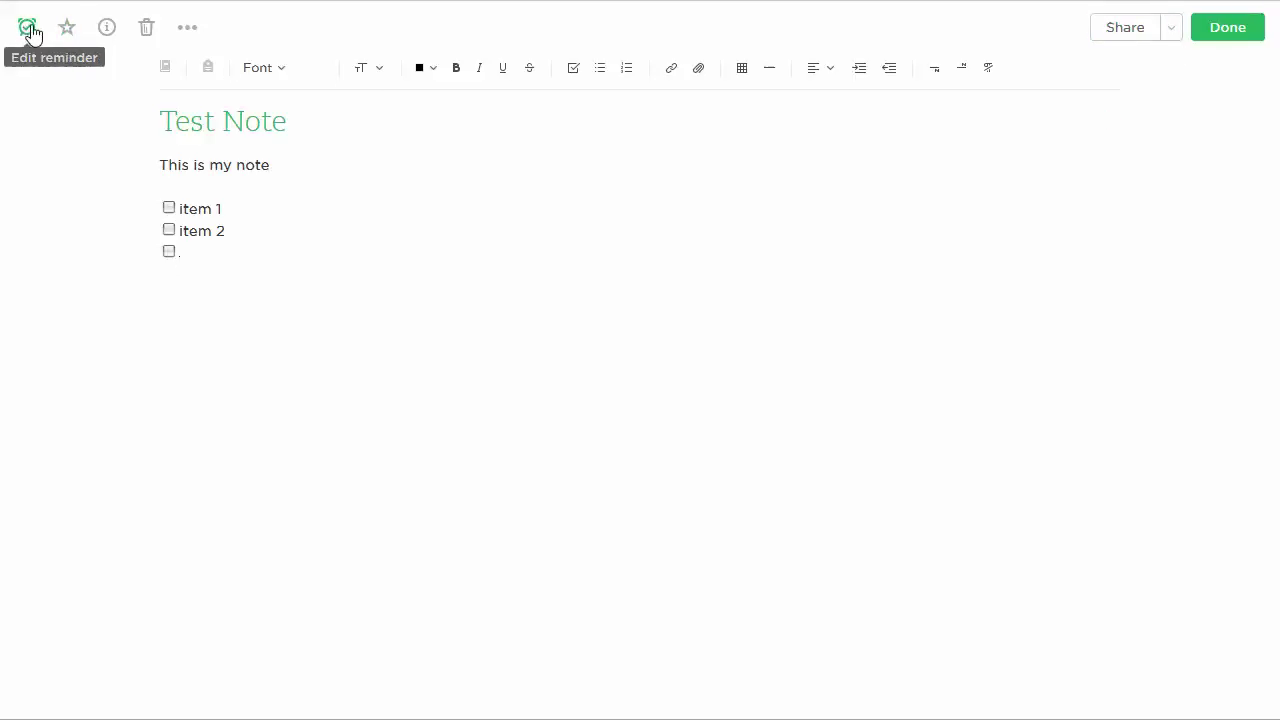
Step: View the note's additional options and reselect Sub Notebook1 as its notebook
{"action": "left_click", "coordinate": [190, 30]}
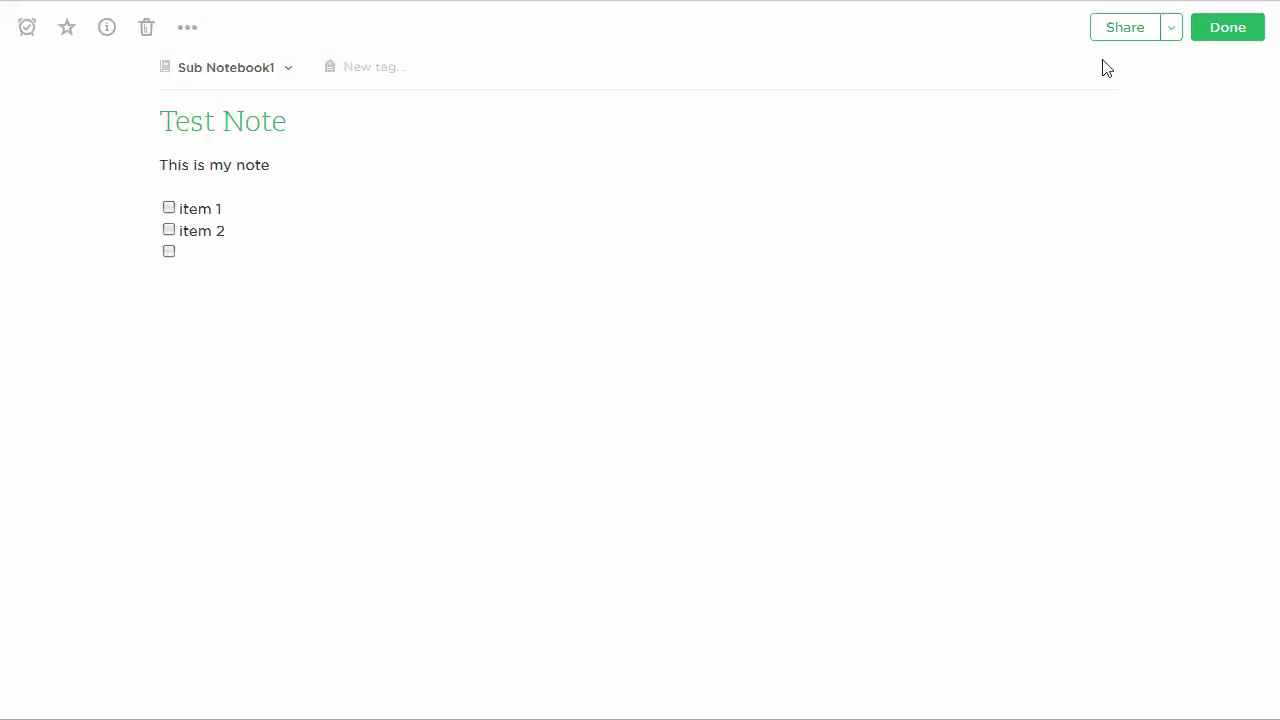
{"action": "left_click", "coordinate": [245, 70]}
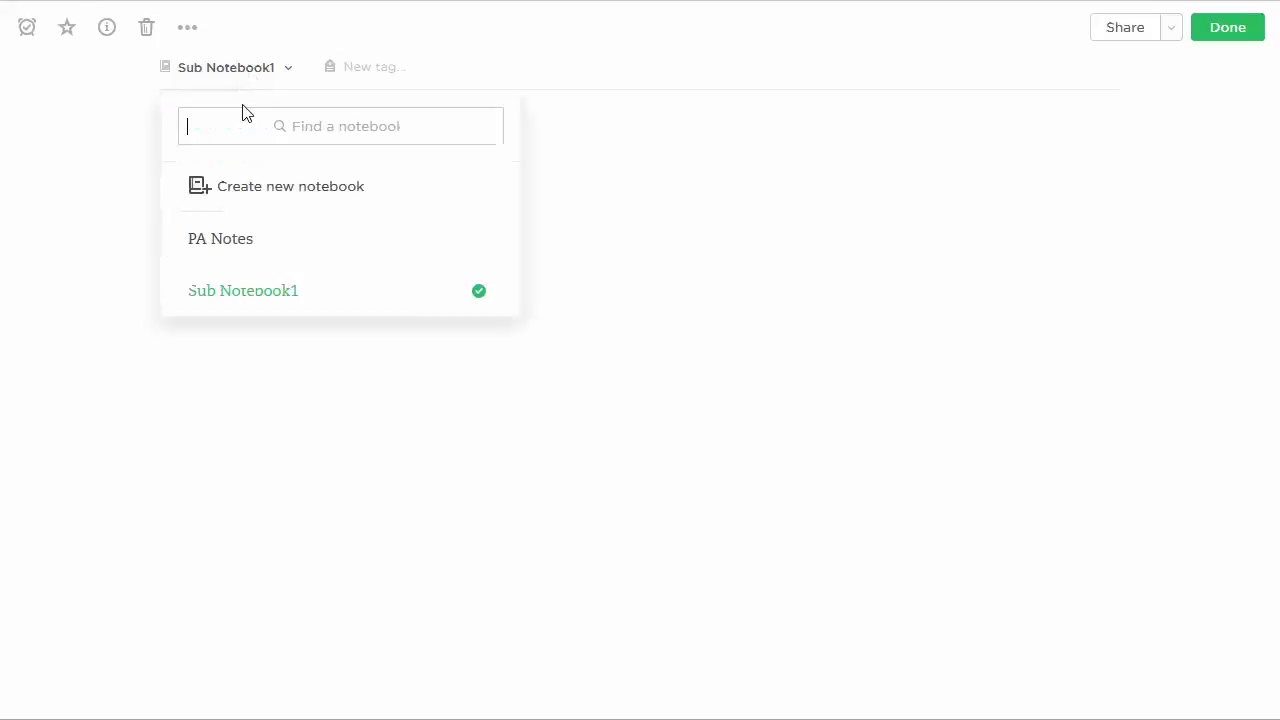
{"action": "left_click", "coordinate": [248, 302]}
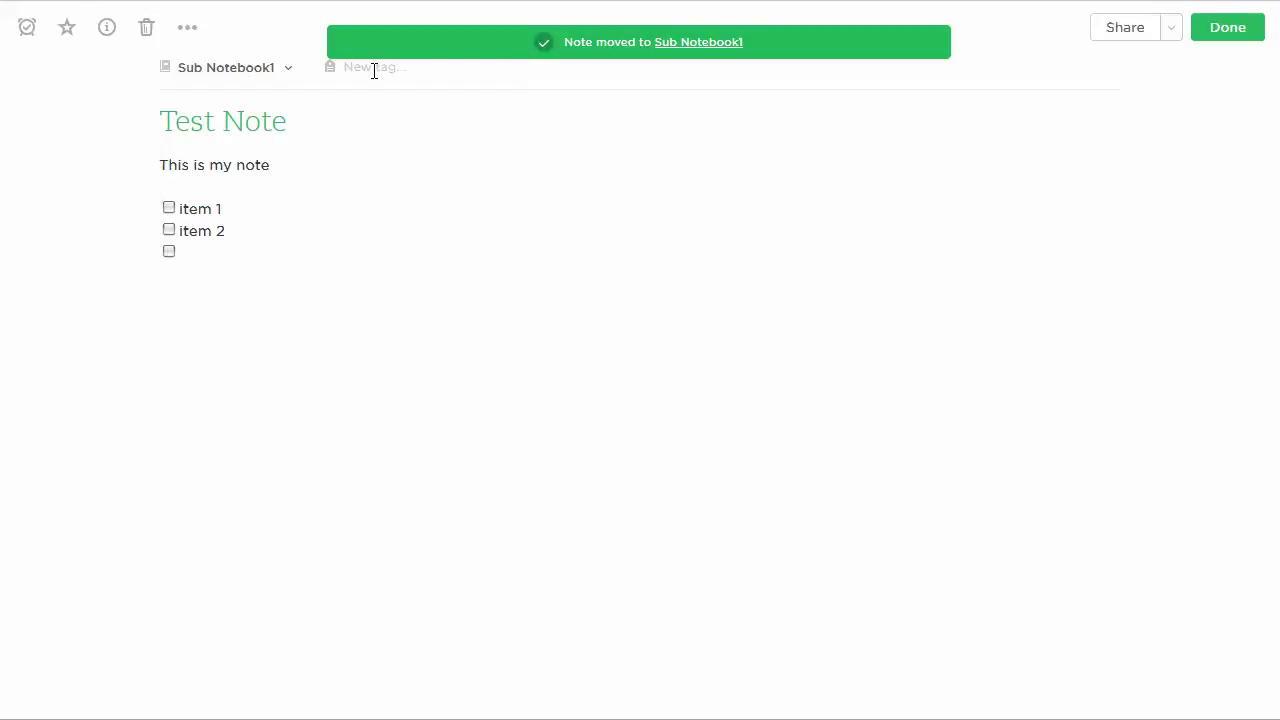
Step: Tag the note with "home", "consulting" and "errands", and finish editing it
{"action": "left_click", "coordinate": [374, 68]}
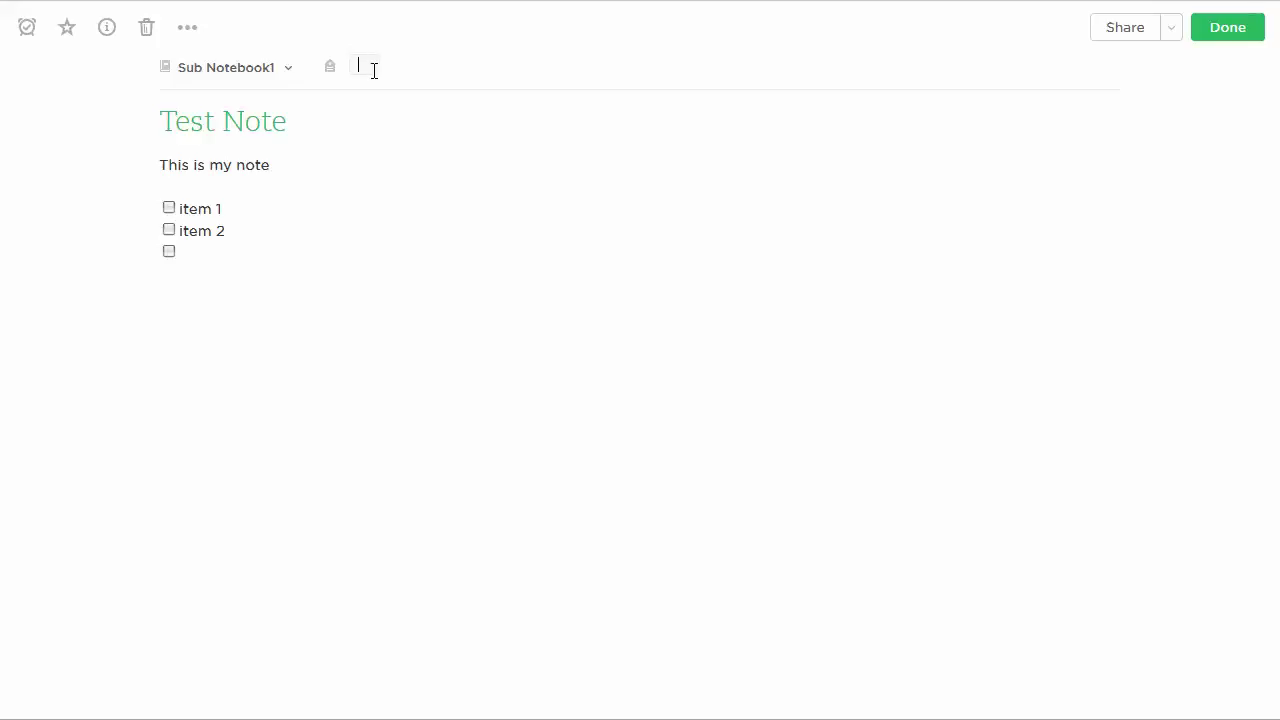
{"action": "type", "text": "home"}
{"action": "key", "text": "Return"}
{"action": "type", "text": "consulting"}
{"action": "key", "text": "Return"}
{"action": "type", "text": "errands"}
{"action": "key", "text": "Return"}
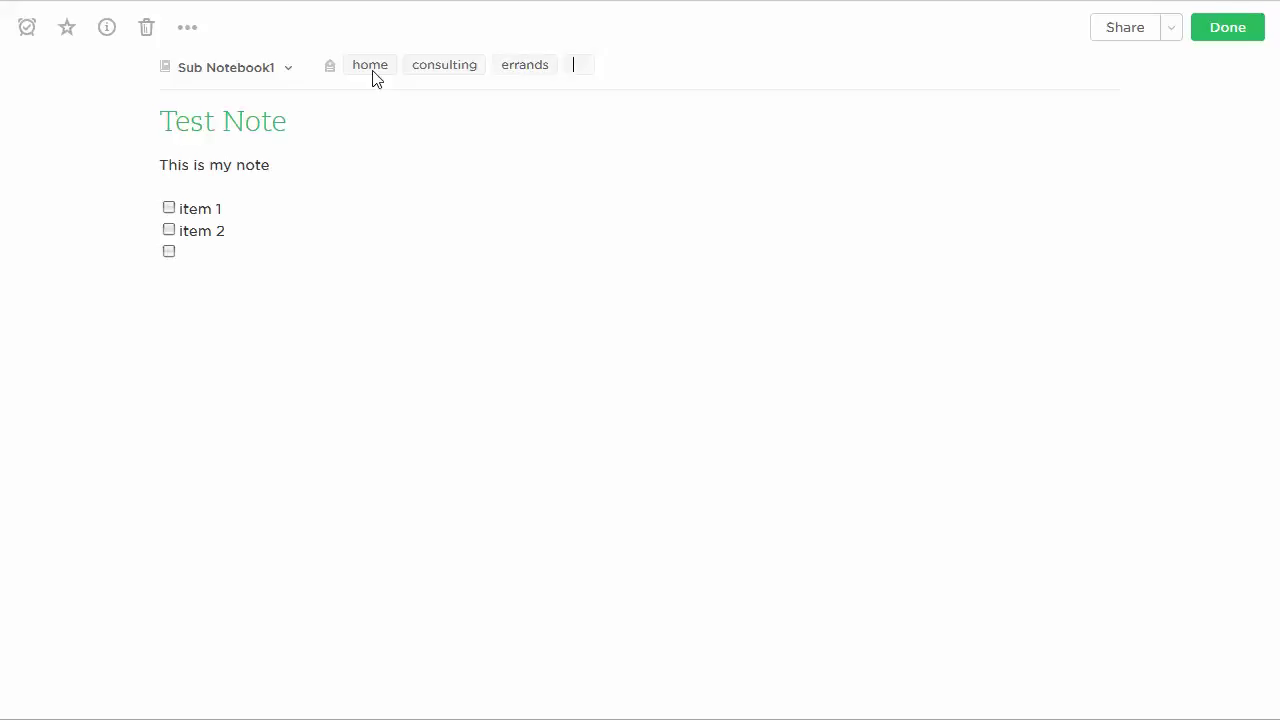
{"action": "left_click", "coordinate": [1230, 38]}
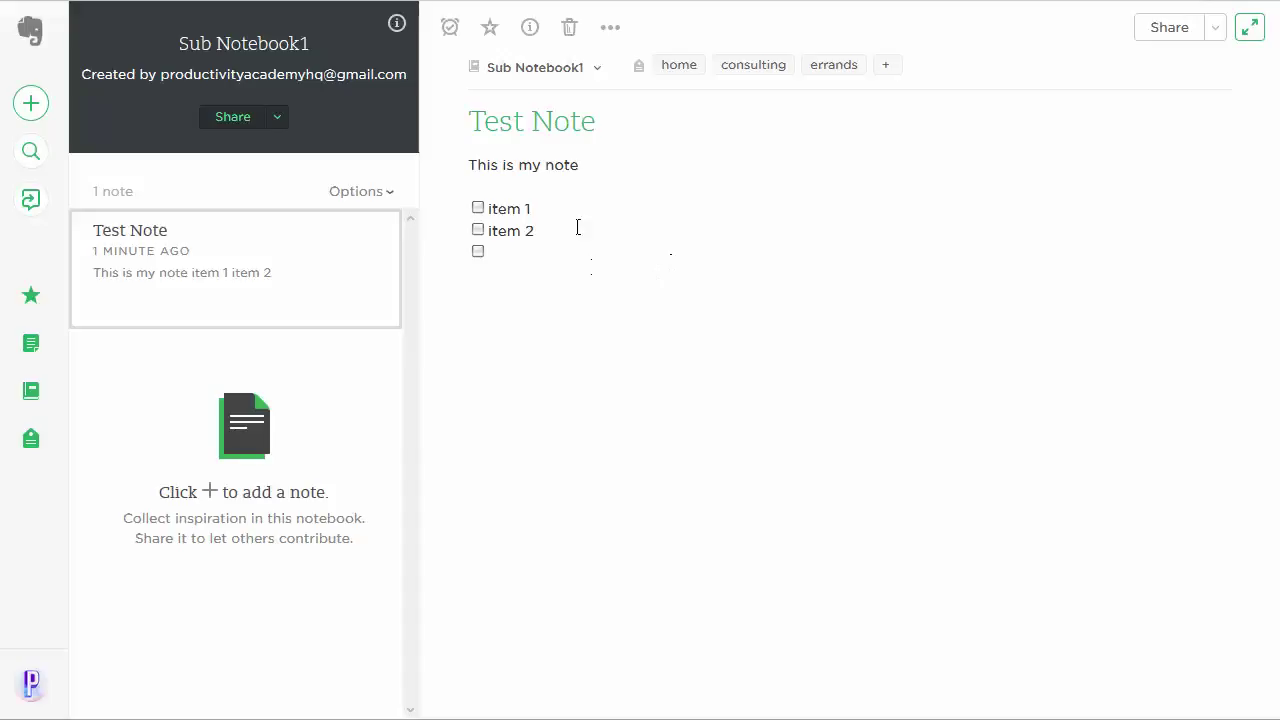
Step: Browse the notes by tag, viewing those tagged "consulting" and those tagged "errands"
{"action": "left_click", "coordinate": [522, 70]}
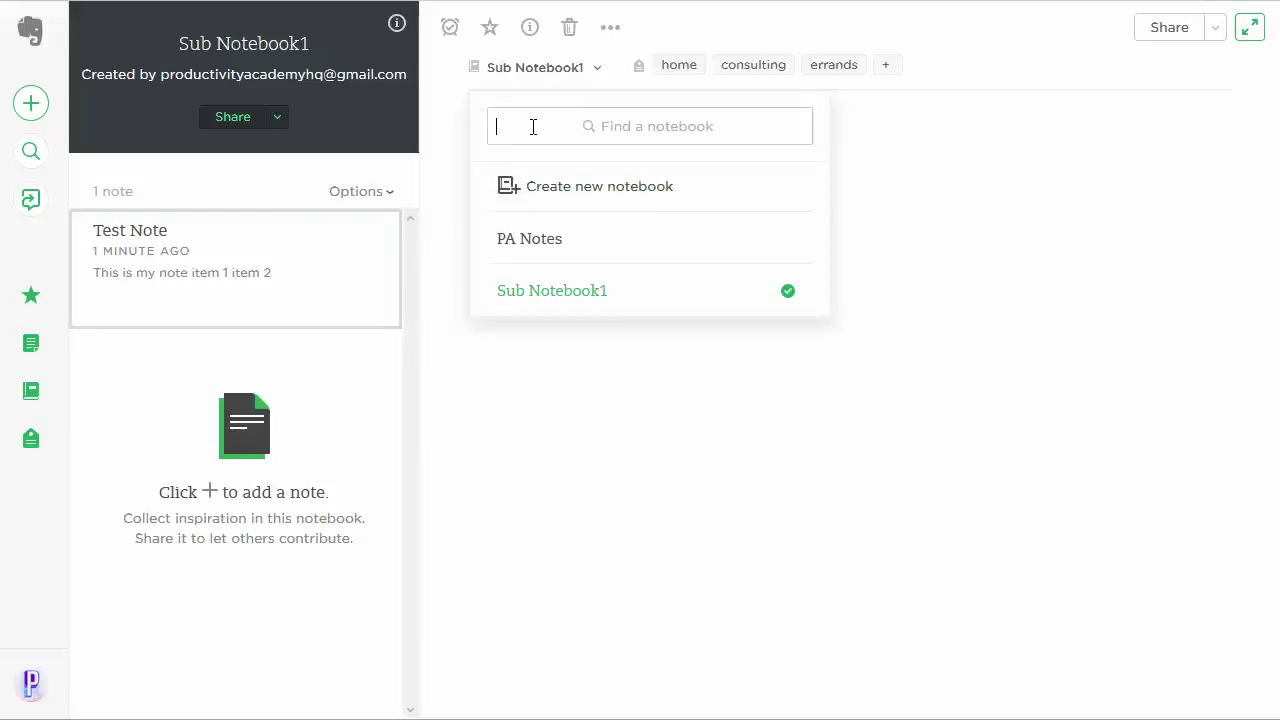
{"action": "left_click", "coordinate": [31, 438]}
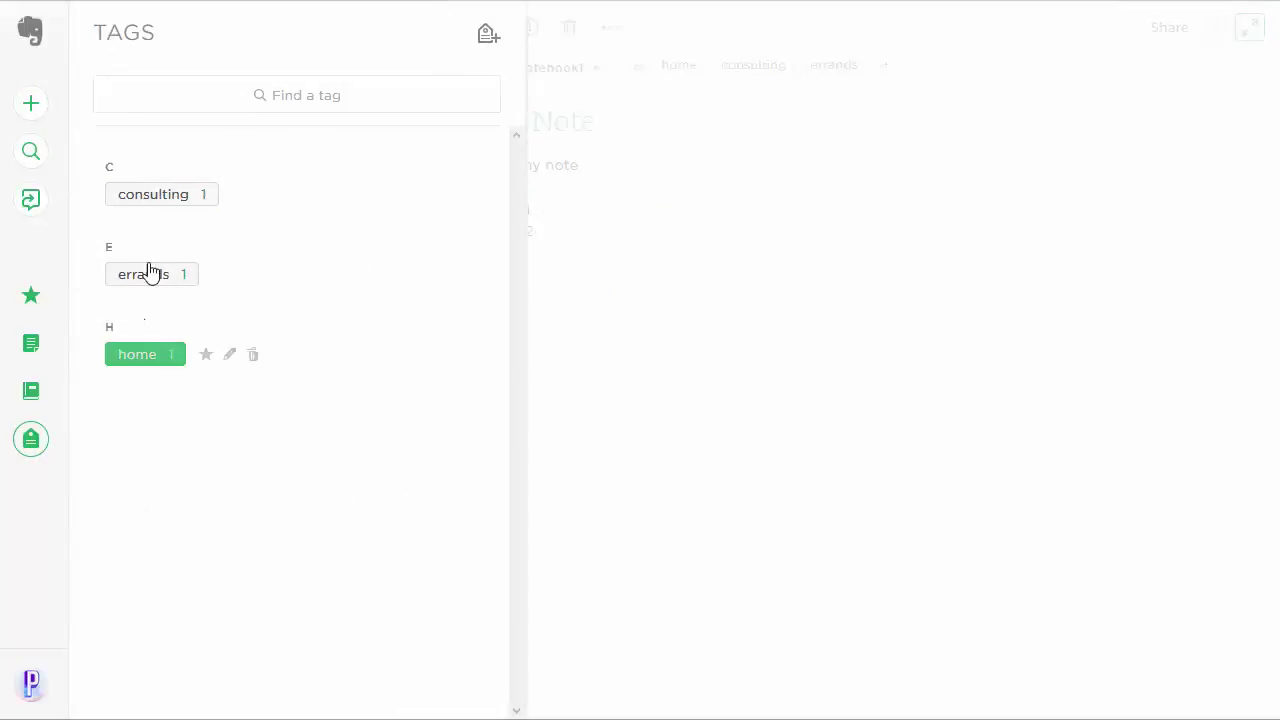
{"action": "left_click", "coordinate": [168, 201]}
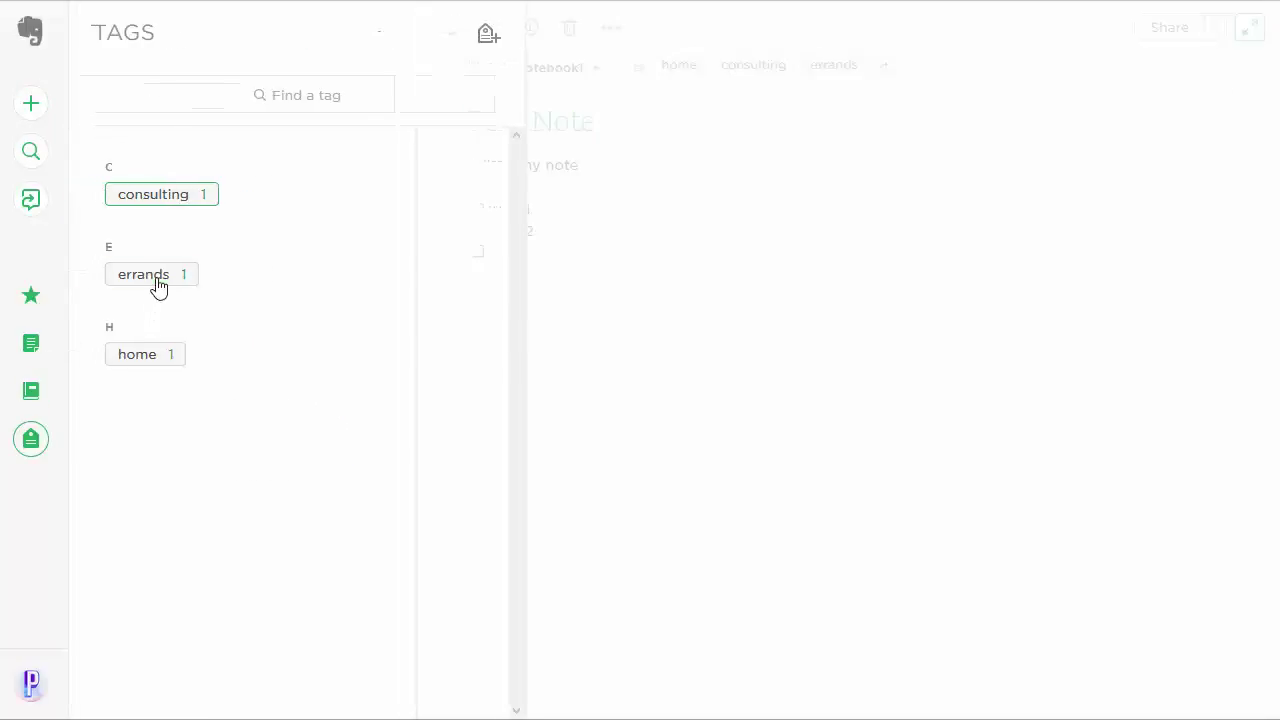
{"action": "left_click", "coordinate": [157, 282]}
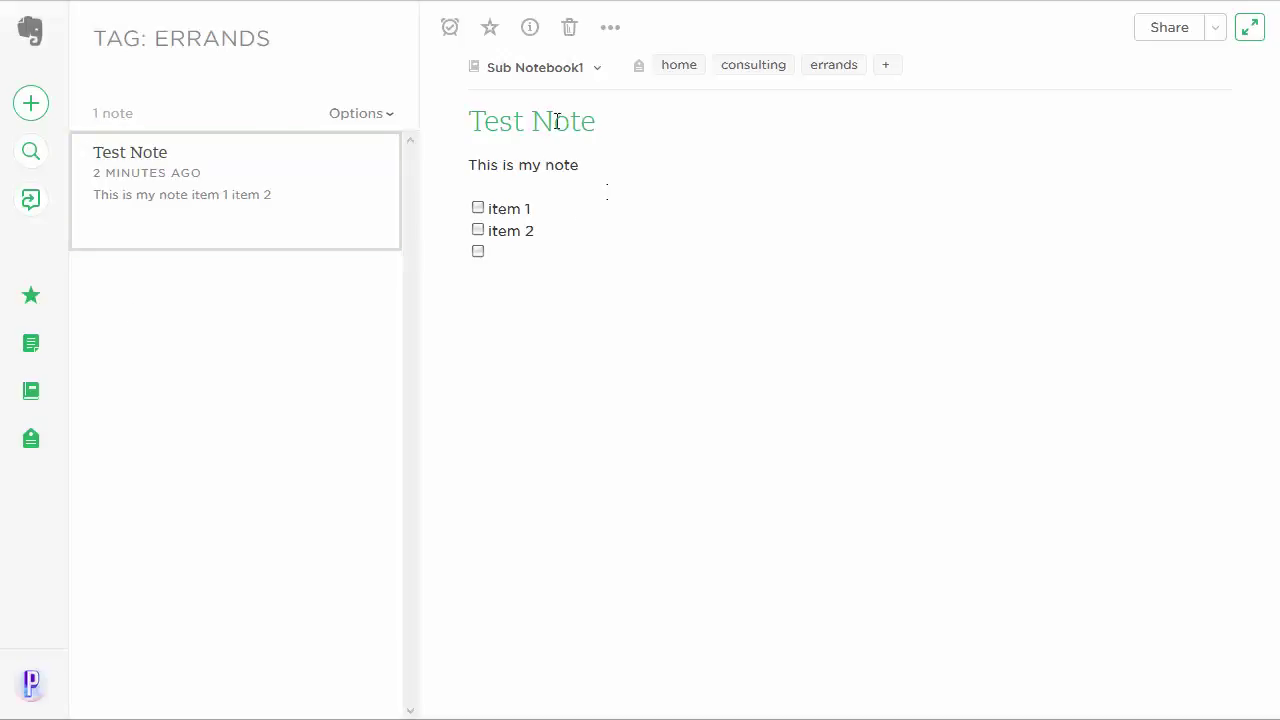
{"action": "mouse_move", "coordinate": [285, 211]}
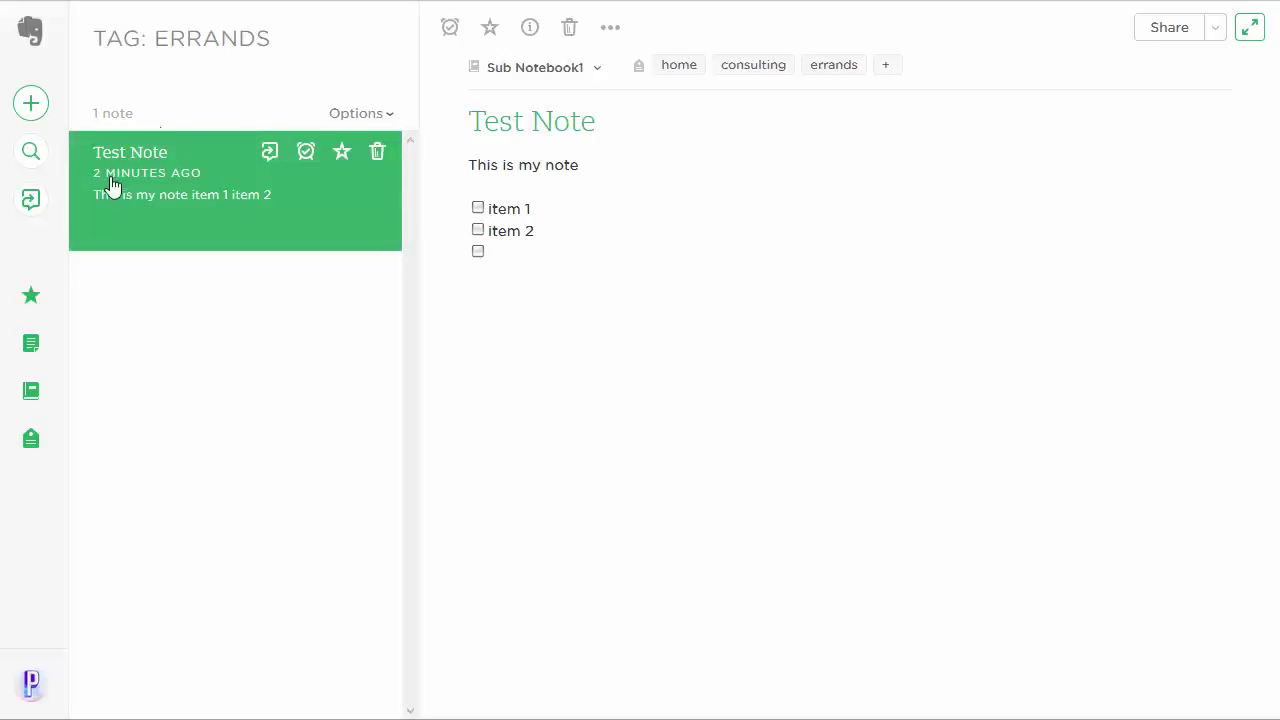